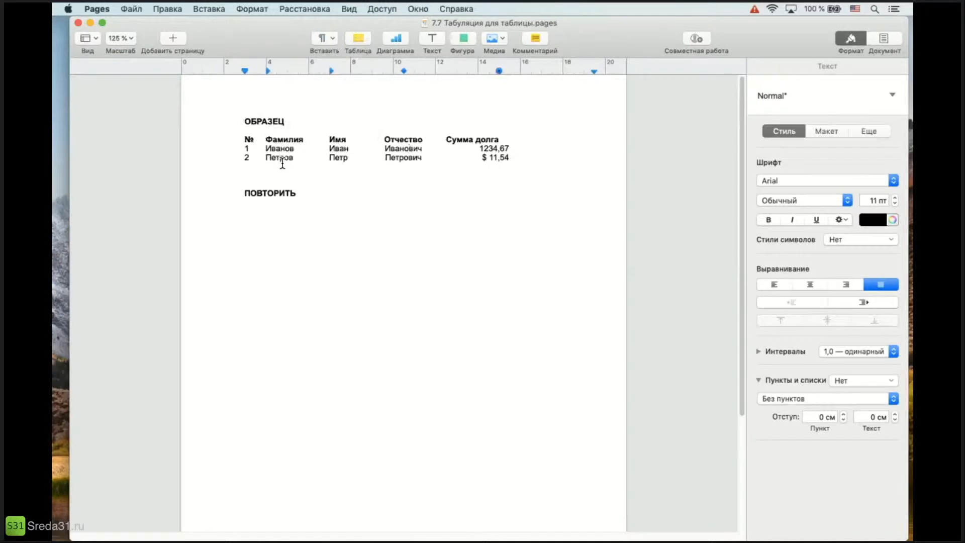
{"action": "left_click", "coordinate": [274, 140]}
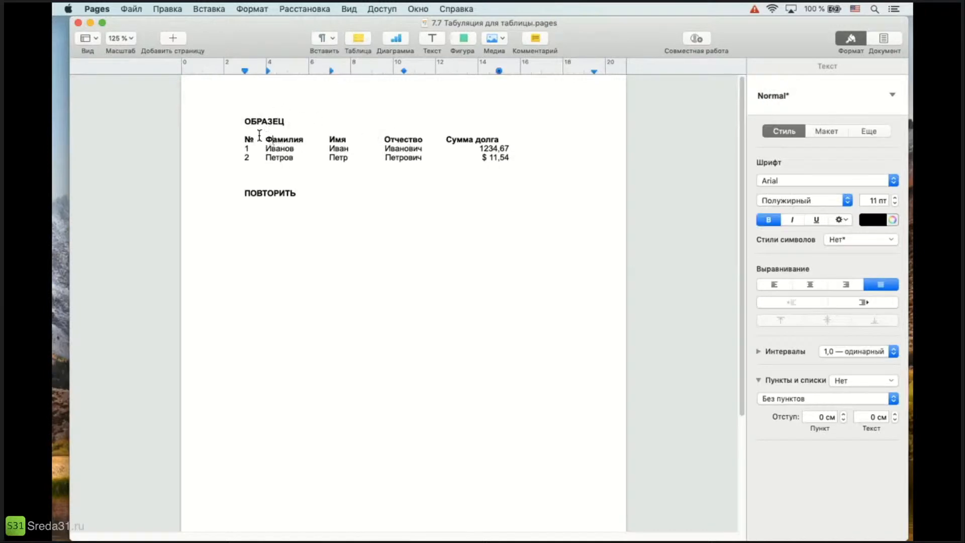
{"action": "left_click_drag", "start_coordinate": [244, 140], "coordinate": [534, 146]}
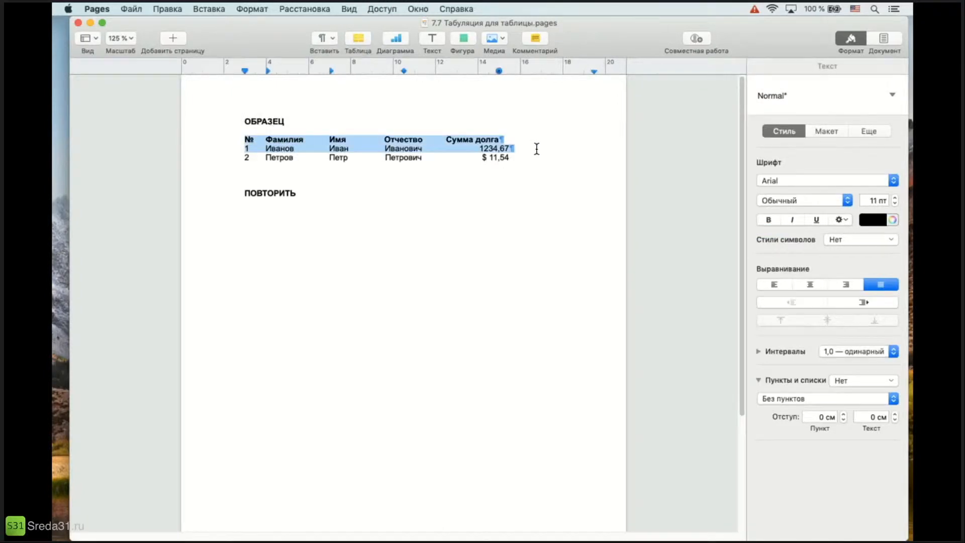
{"action": "left_click", "coordinate": [340, 158]}
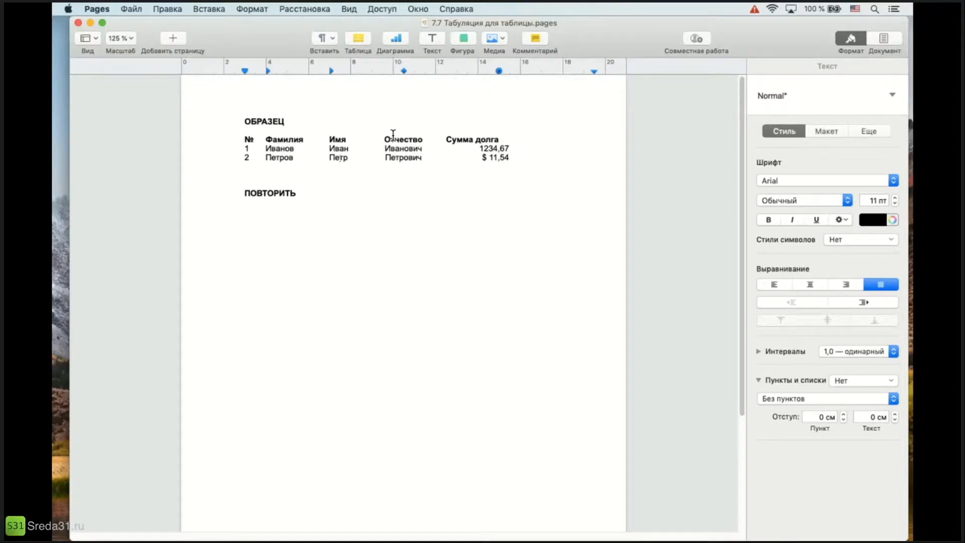
- Enter the test text "ggggg" below the ПОВТОРИТЬ heading and shift it along the line with several tab characters
{"action": "left_click", "coordinate": [360, 243]}
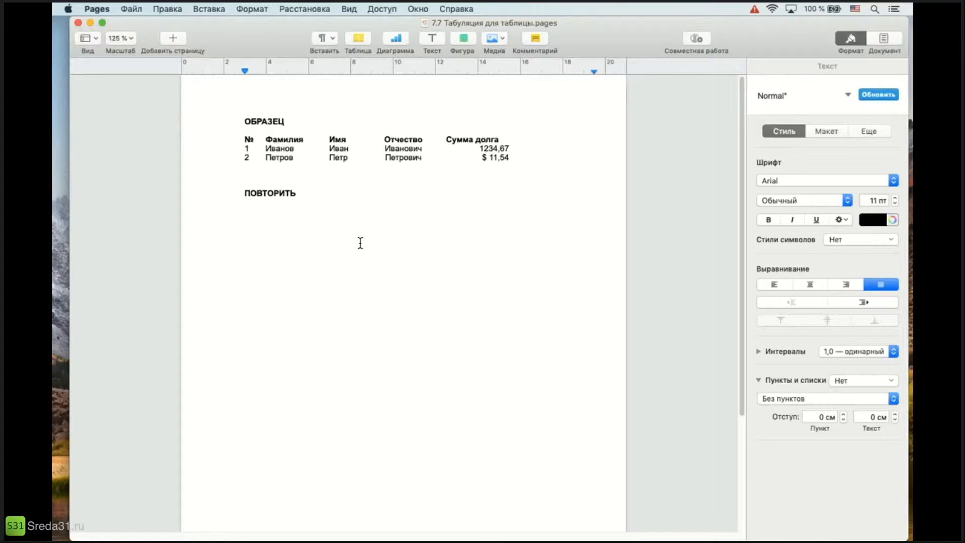
{"action": "type", "text": "ggggg"}
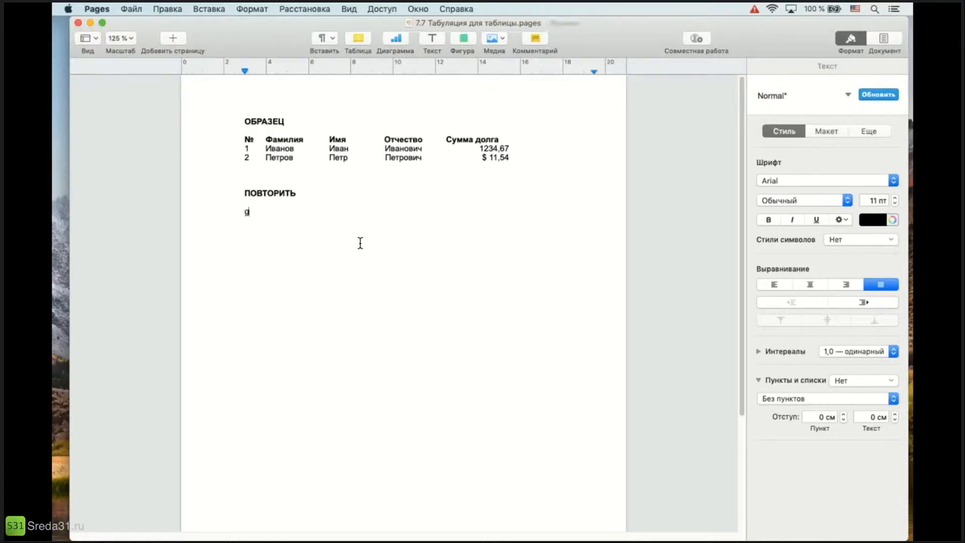
{"action": "left_click", "coordinate": [245, 212]}
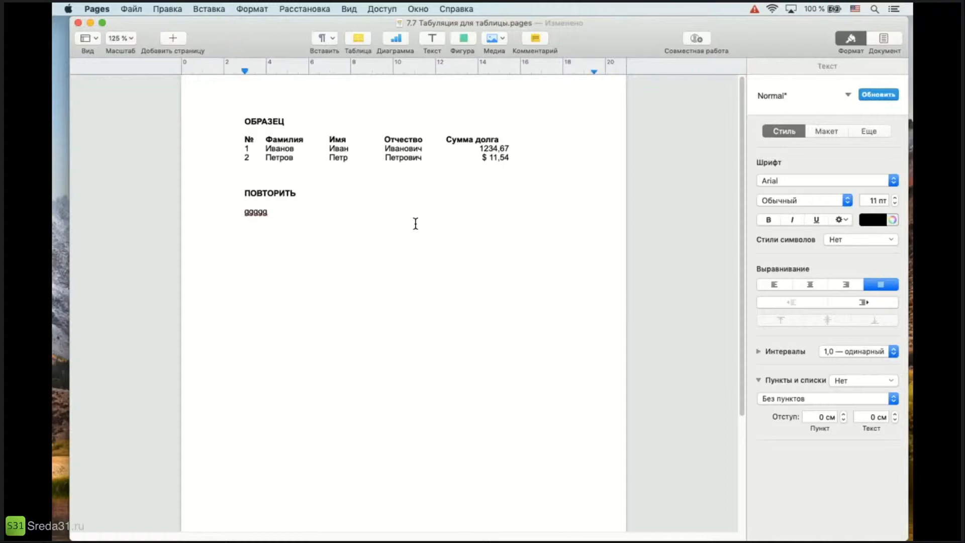
{"action": "key", "text": "Tab"}
{"action": "key", "text": "Tab"}
{"action": "key", "text": "Tab"}
{"action": "key", "text": "Tab"}
{"action": "key", "text": "Tab"}
{"action": "key", "text": "Return"}
- Replace the repeated tab characters before the test text with a single tab to a left tab stop at about 10.5 cm
{"action": "left_click_drag", "start_coordinate": [500, 69], "coordinate": [321, 70]}
{"action": "left_click_drag", "start_coordinate": [423, 211], "coordinate": [254, 201]}
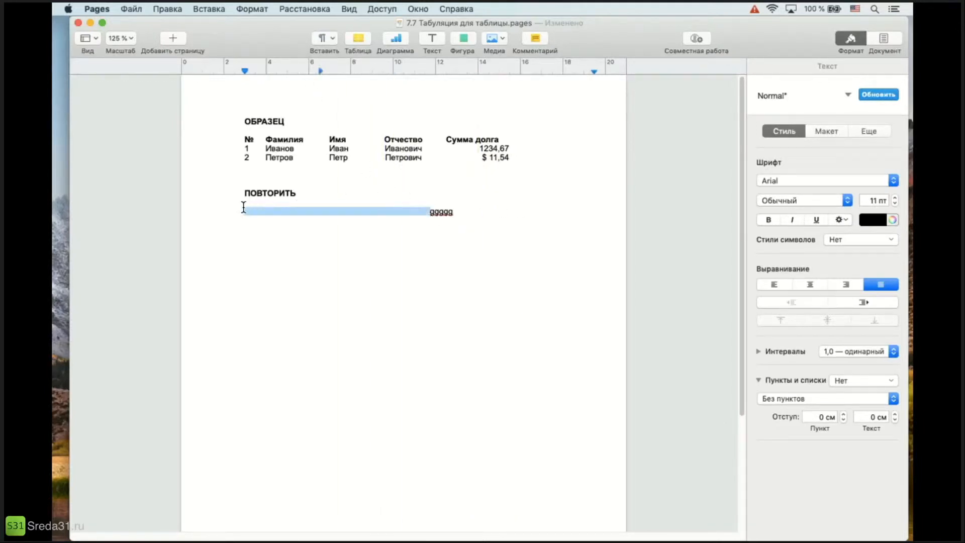
{"action": "key", "text": "BackSpace"}
{"action": "left_click_drag", "start_coordinate": [321, 71], "coordinate": [405, 70]}
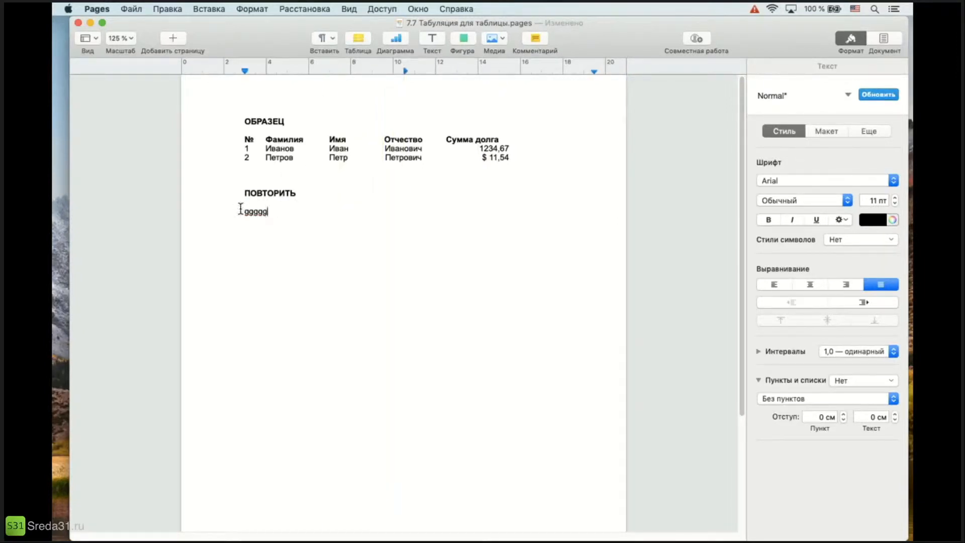
{"action": "key", "text": "Tab"}
- Delete the "ggggg" test text and remove its tab stop from the ruler
{"action": "right_click", "coordinate": [405, 70]}
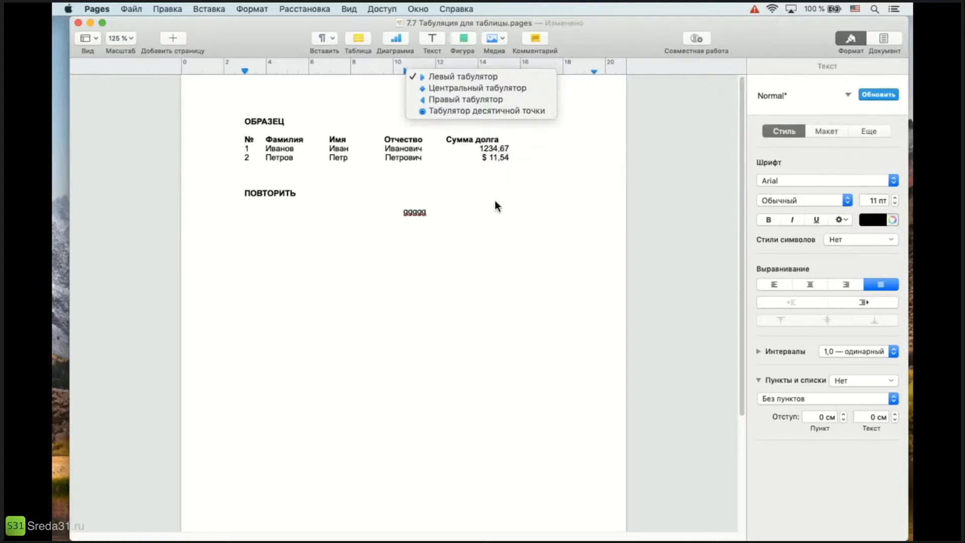
{"action": "left_click", "coordinate": [470, 213]}
{"action": "key", "text": "BackSpace"}
{"action": "key", "text": "BackSpace"}
{"action": "key", "text": "BackSpace"}
{"action": "key", "text": "BackSpace"}
{"action": "key", "text": "BackSpace"}
{"action": "key", "text": "BackSpace"}
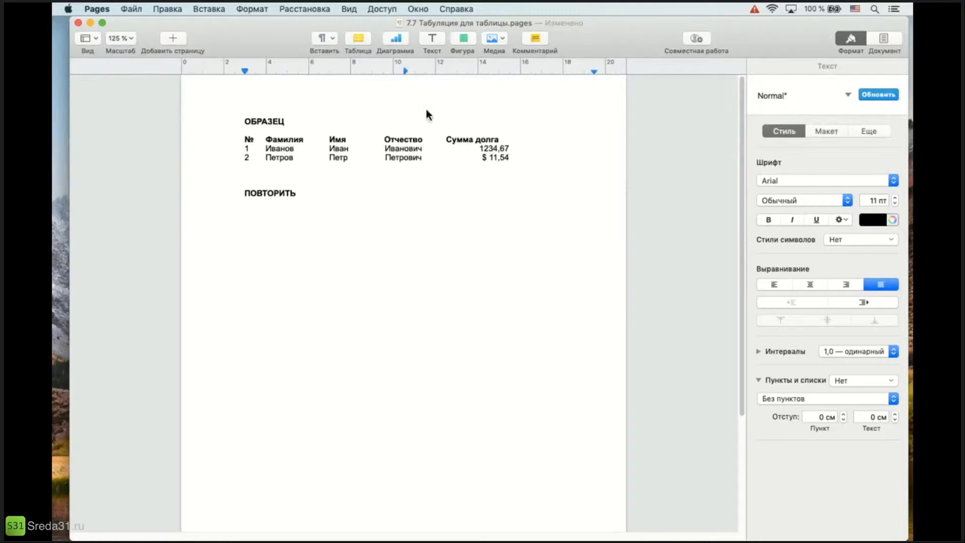
{"action": "left_click_drag", "start_coordinate": [402, 74], "coordinate": [406, 103]}
- Enter the headings № and Фамилия below ПОВТОРИТЬ, separated by a tab to a left tab stop at 4 cm
{"action": "key", "text": "ctrl+space"}
{"action": "key", "text": "Tab"}
{"action": "left_click_drag", "start_coordinate": [287, 71], "coordinate": [267, 70]}
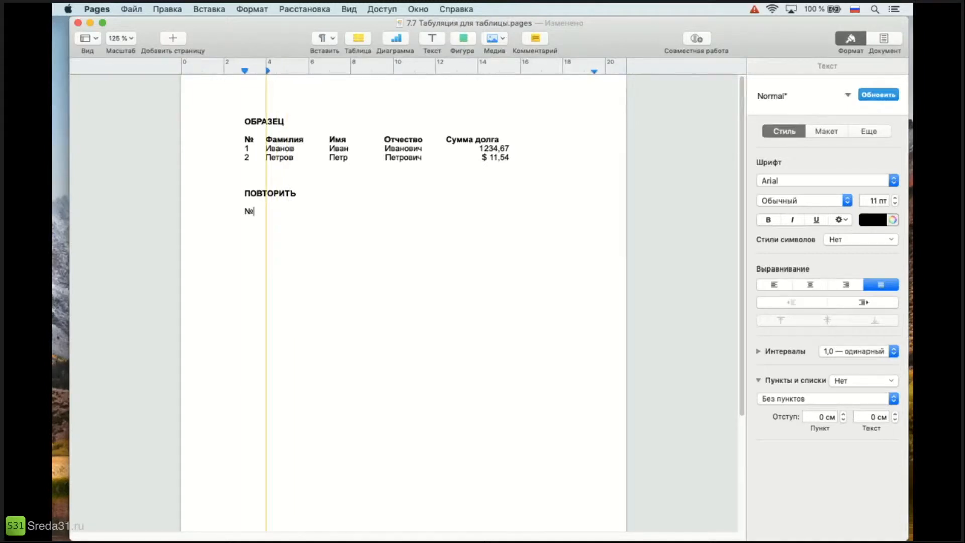
{"action": "left_click_drag", "start_coordinate": [267, 71], "coordinate": [267, 71]}
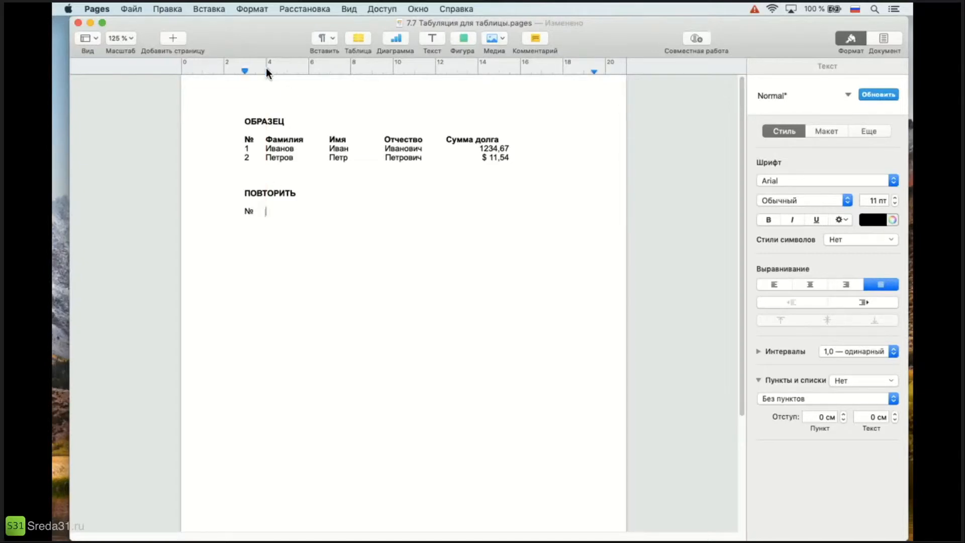
{"action": "left_click_drag", "start_coordinate": [267, 71], "coordinate": [267, 70]}
{"action": "key", "text": "Tab"}
{"action": "type", "text": "Фамилия"}
- Add the heading Имя at a new left tab stop at about 7 cm, aligned with the sample column
{"action": "key", "text": "Tab"}
{"action": "left_click_drag", "start_coordinate": [341, 70], "coordinate": [330, 70]}
{"action": "type", "text": "Имя"}
{"action": "left_click", "coordinate": [331, 70]}
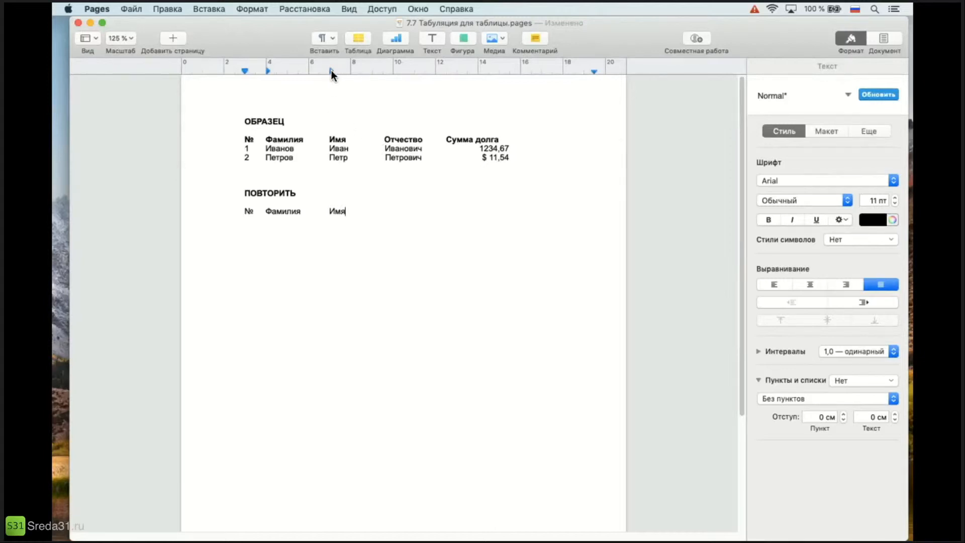
- Create a right tab stop at about 11.5 cm and enter the heading Отчество at it, correcting its spelling
{"action": "left_click", "coordinate": [396, 70]}
{"action": "left_click_drag", "start_coordinate": [396, 71], "coordinate": [384, 71]}
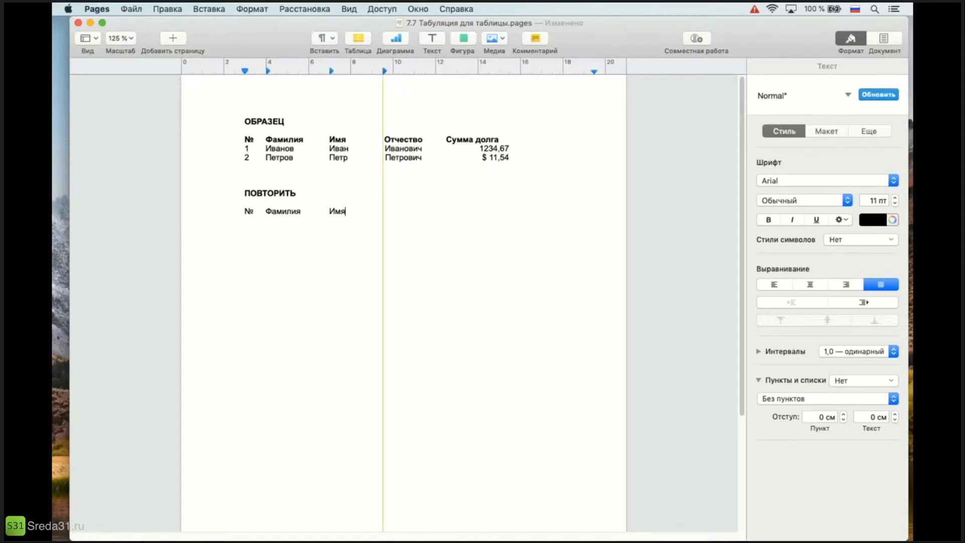
{"action": "right_click", "coordinate": [384, 70]}
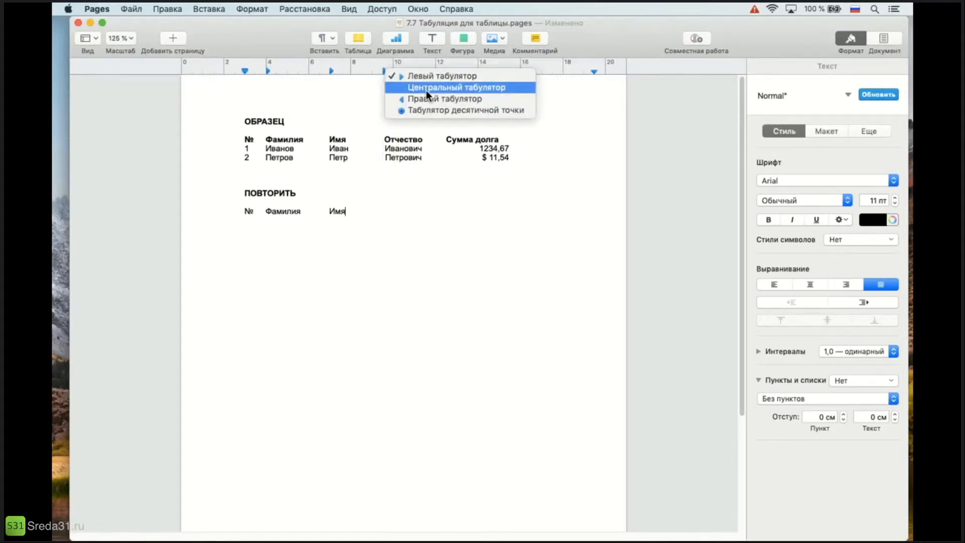
{"action": "left_click", "coordinate": [439, 101]}
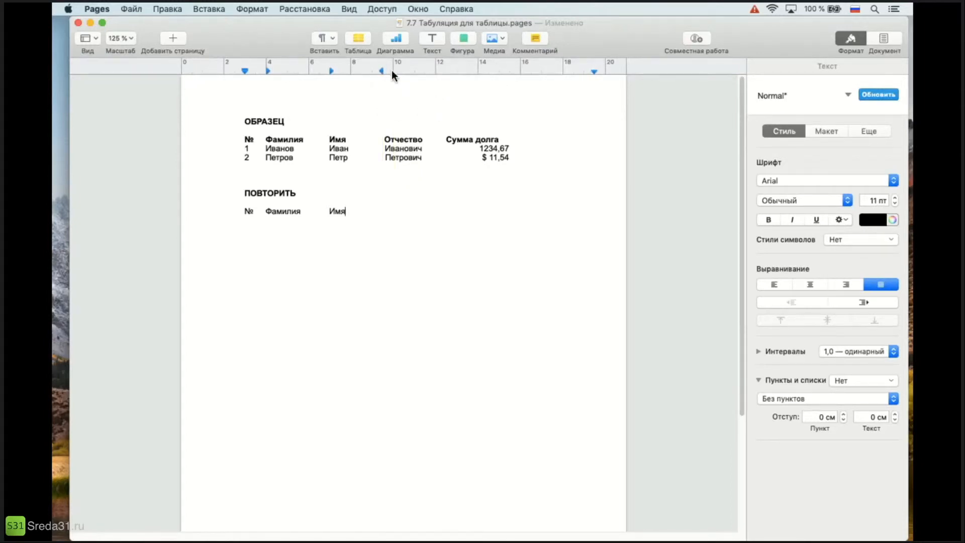
{"action": "mouse_move", "coordinate": [383, 71]}
{"action": "left_mouse_down"}
{"action": "mouse_move", "coordinate": [394, 71]}
{"action": "mouse_move", "coordinate": [382, 71]}
{"action": "left_mouse_up"}
{"action": "left_click_drag", "start_coordinate": [383, 71], "coordinate": [424, 71]}
{"action": "type", "text": "Отчетсво"}
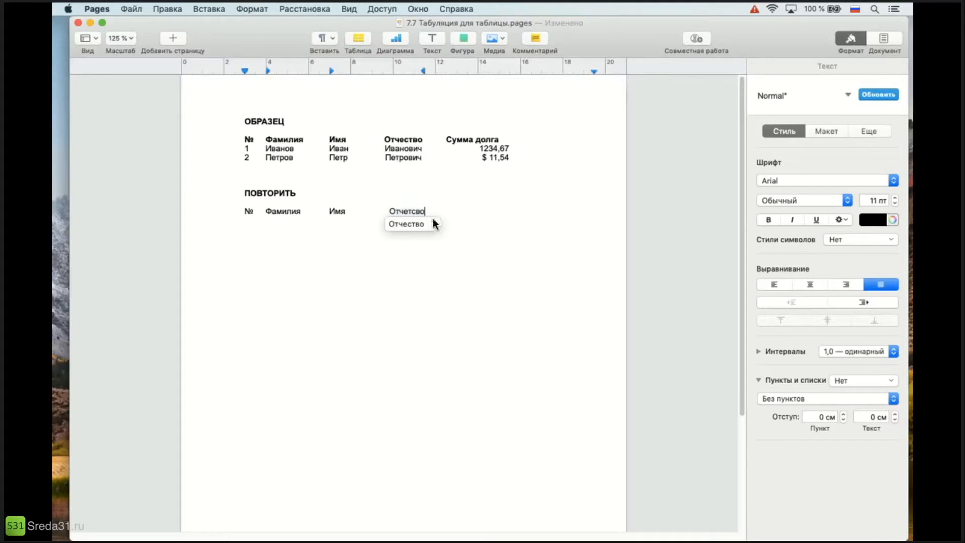
{"action": "left_click", "coordinate": [407, 224]}
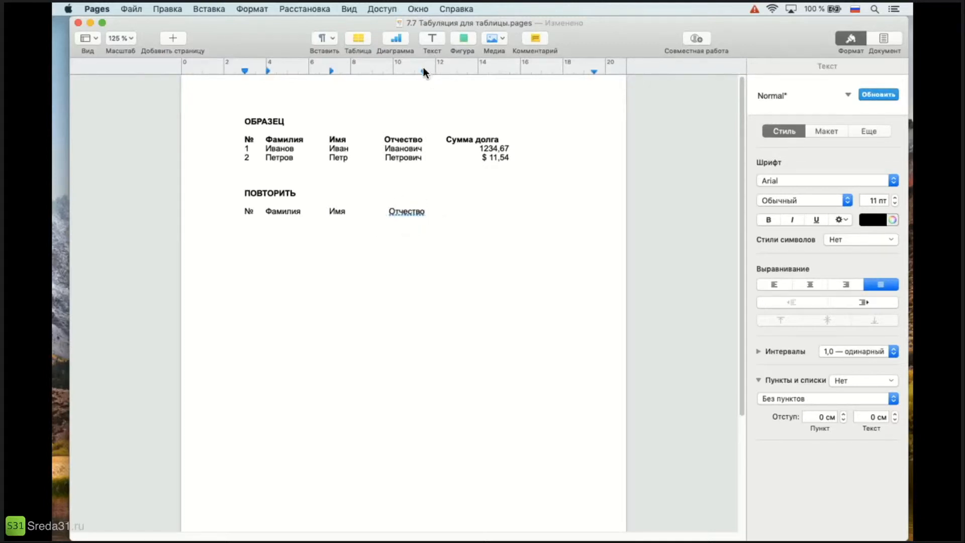
{"action": "left_click_drag", "start_coordinate": [423, 69], "coordinate": [423, 69]}
- Change the tab stop of the Имя heading to a center tab and move it to about 7.5 cm
{"action": "left_click", "coordinate": [335, 211]}
{"action": "right_click", "coordinate": [331, 70]}
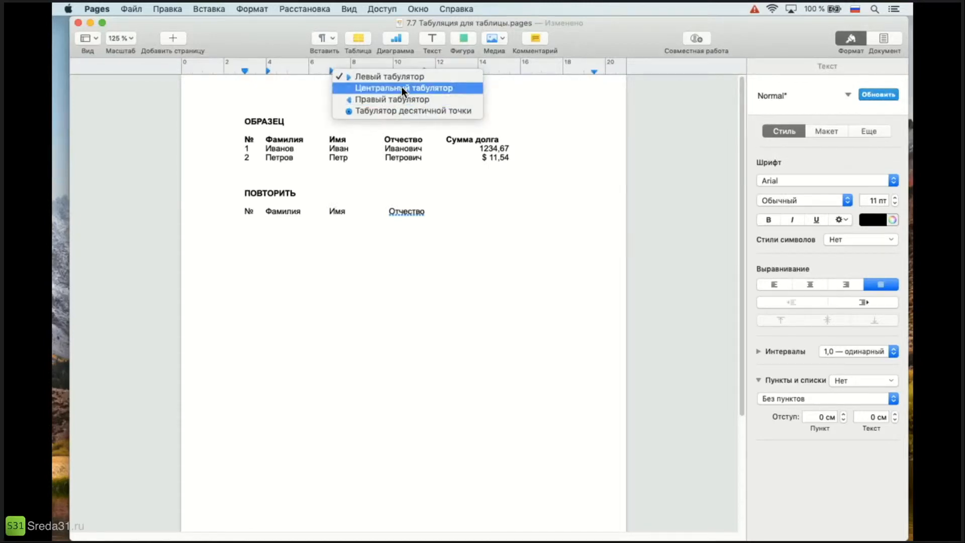
{"action": "left_click", "coordinate": [387, 89]}
{"action": "left_click_drag", "start_coordinate": [331, 70], "coordinate": [330, 71]}
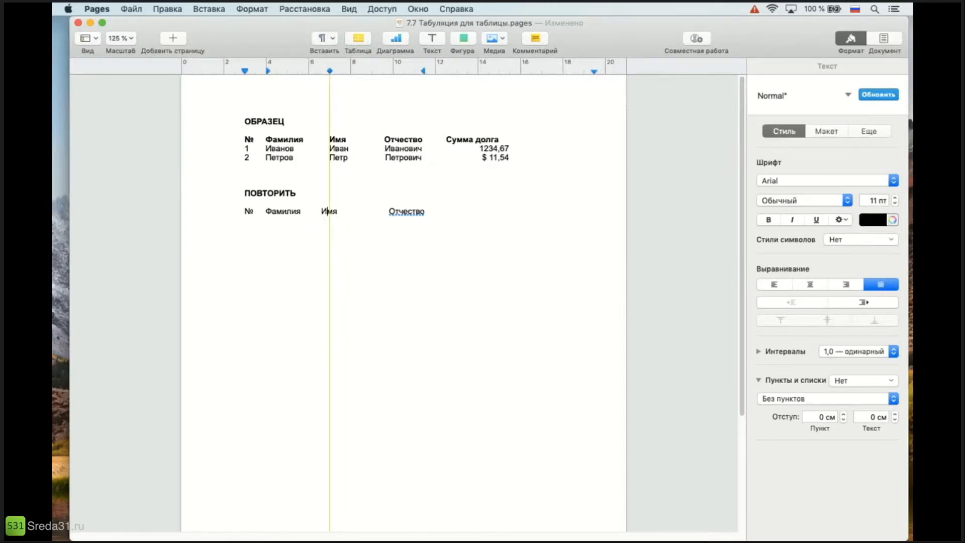
{"action": "left_click_drag", "start_coordinate": [330, 71], "coordinate": [341, 71]}
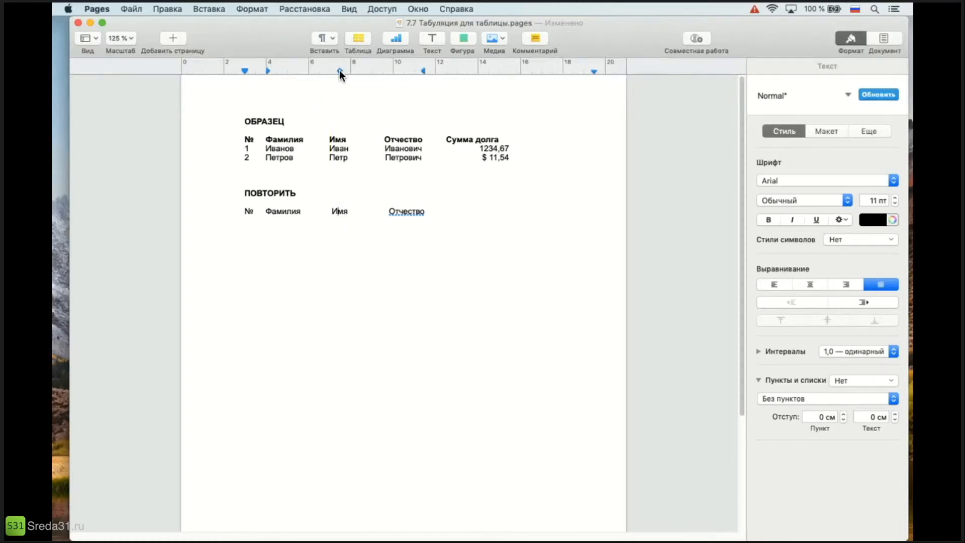
- Add a decimal tab stop at about 15 cm and enter the heading "Сумма долга" at it
{"action": "left_click", "coordinate": [452, 210]}
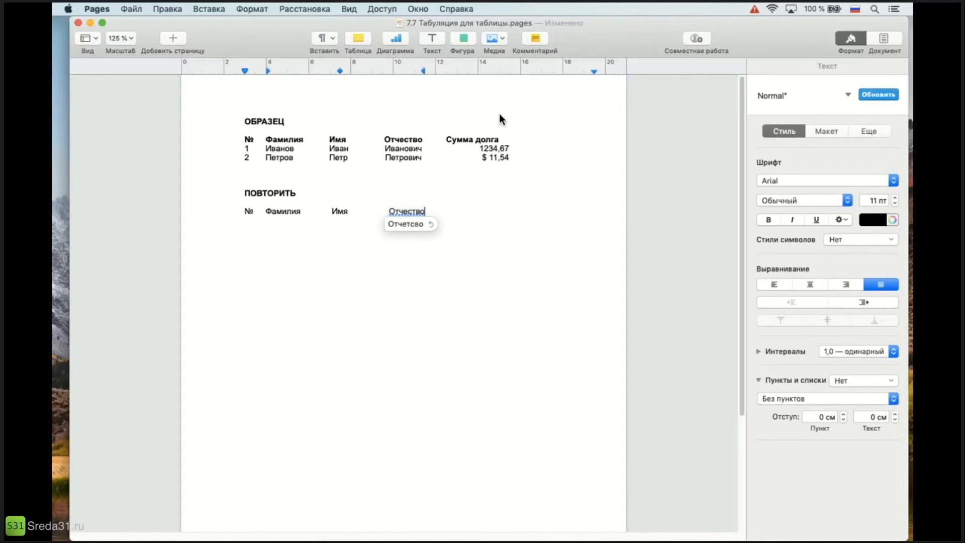
{"action": "left_click", "coordinate": [499, 70]}
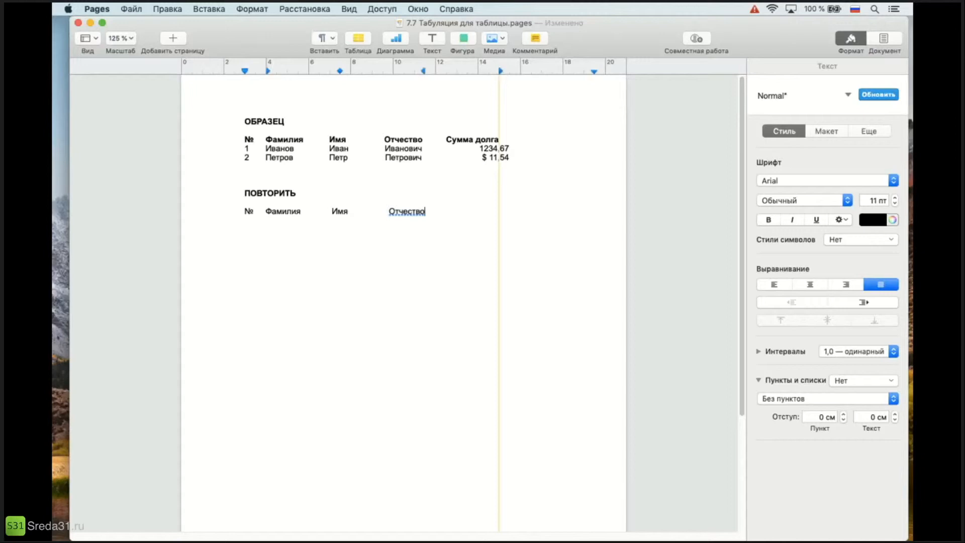
{"action": "right_click", "coordinate": [500, 71]}
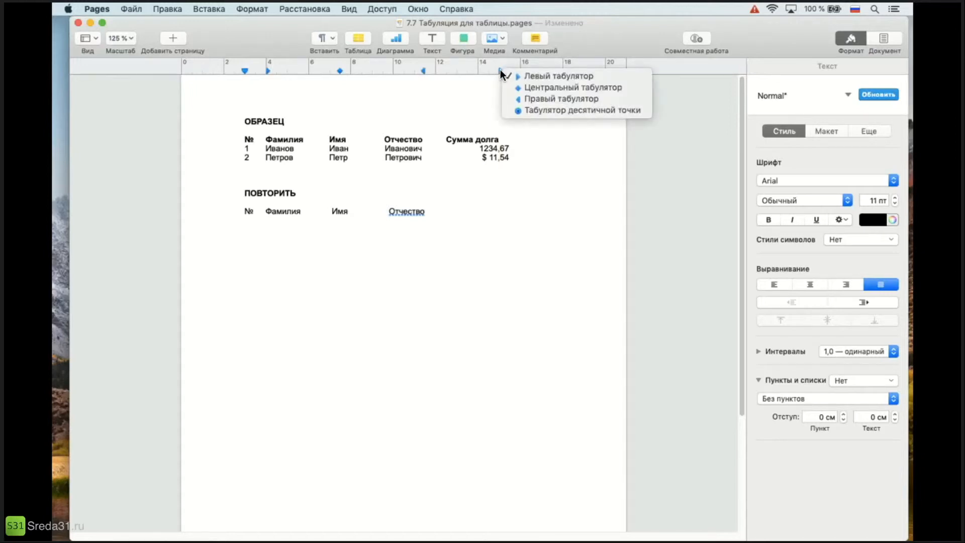
{"action": "left_click", "coordinate": [539, 109]}
{"action": "key", "text": "Tab"}
{"action": "type", "text": "Сумма"}
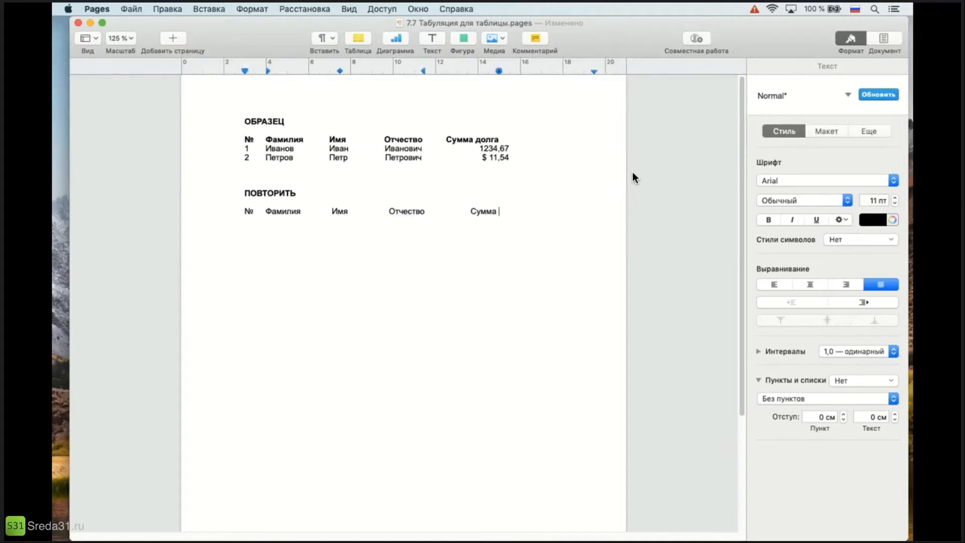
{"action": "right_click", "coordinate": [422, 71]}
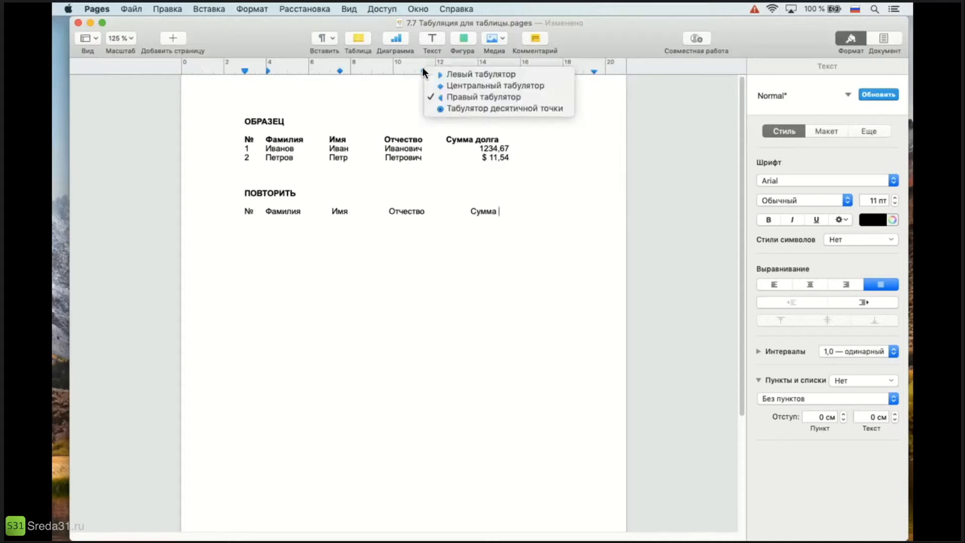
{"action": "left_click", "coordinate": [606, 42]}
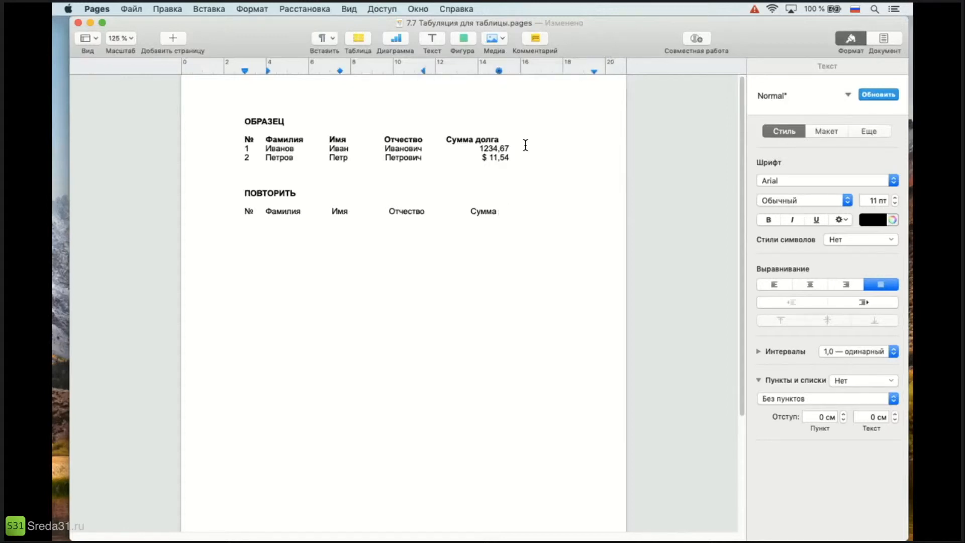
{"action": "type", "text": "долга"}
- Make the new heading row bold and begin a data row below it with the number 1 in regular weight
{"action": "left_click_drag", "start_coordinate": [244, 207], "coordinate": [501, 207]}
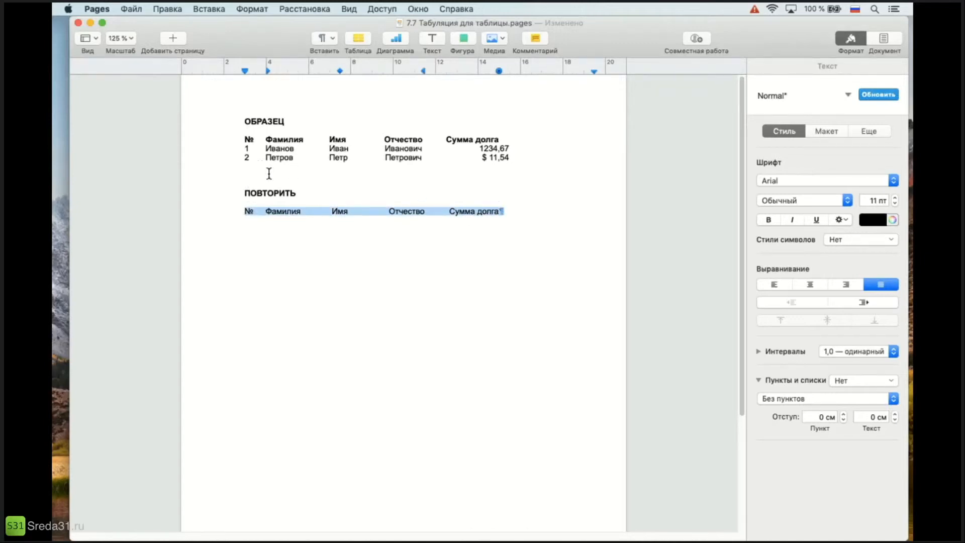
{"action": "left_click", "coordinate": [768, 220]}
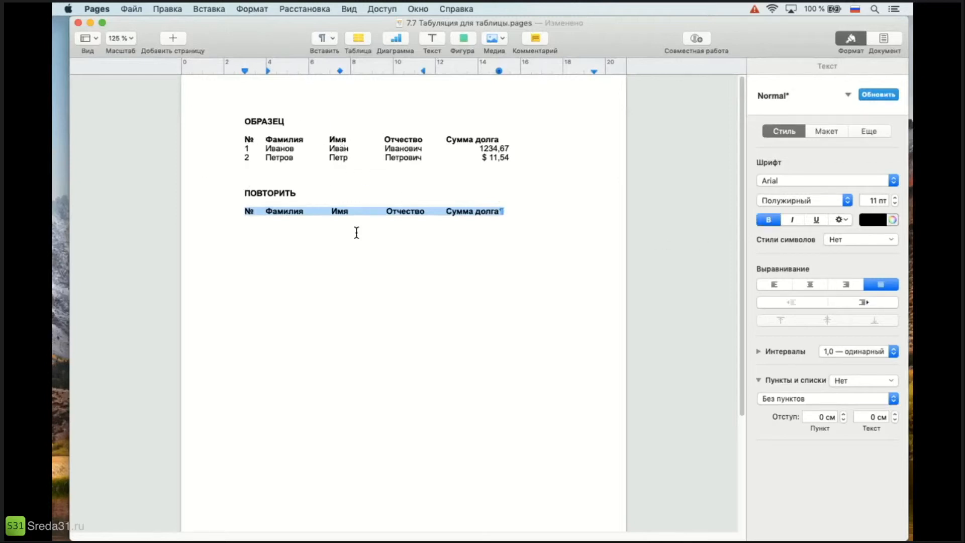
{"action": "left_click", "coordinate": [265, 230]}
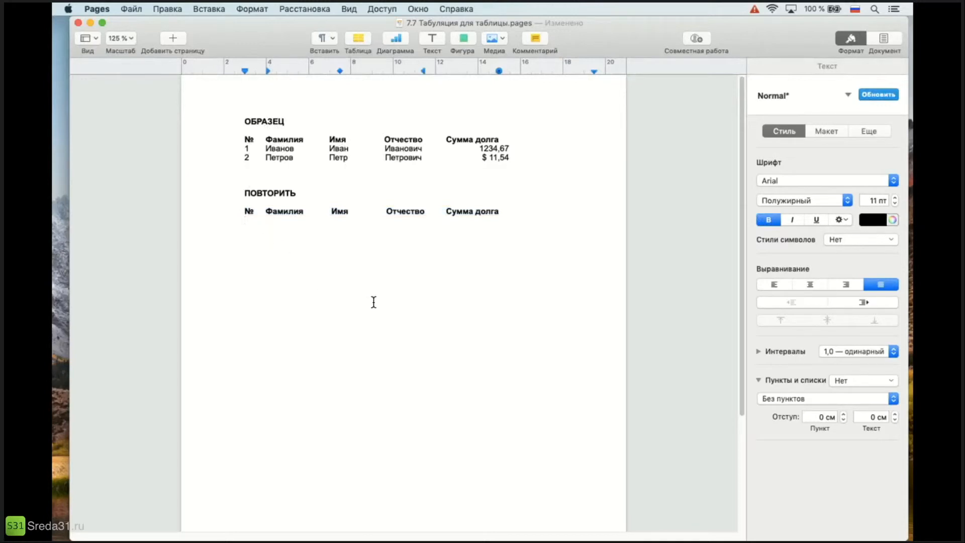
{"action": "type", "text": "1"}
{"action": "double_click", "coordinate": [246, 220]}
{"action": "left_click", "coordinate": [770, 220]}
{"action": "left_click", "coordinate": [267, 219]}
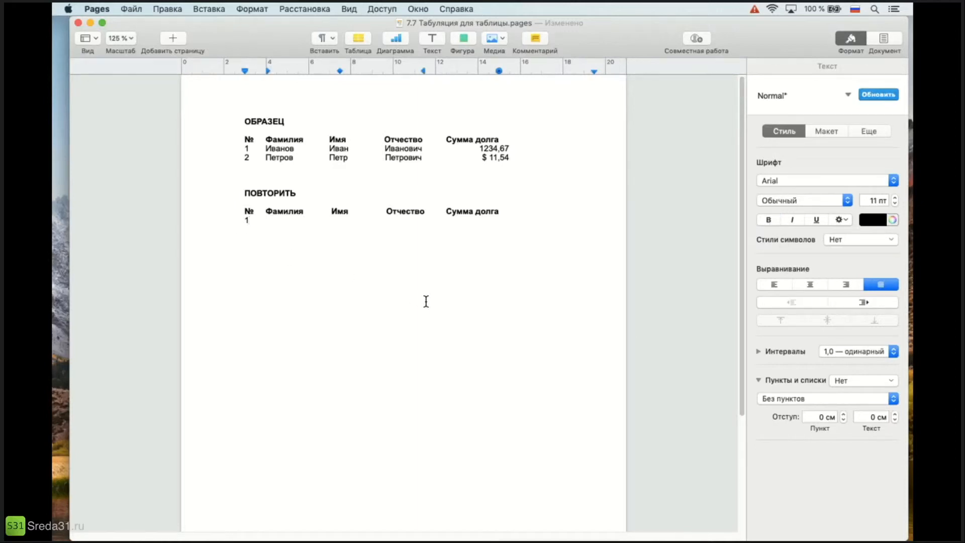
- Fill in the surname and first name of row 1 as in the sample, each at its tab stop
{"action": "key", "text": "Tab"}
{"action": "type", "text": "Иванов"}
{"action": "key", "text": "Tab"}
{"action": "type", "text": "Иван"}
{"action": "left_click_drag", "start_coordinate": [340, 71], "coordinate": [340, 71]}
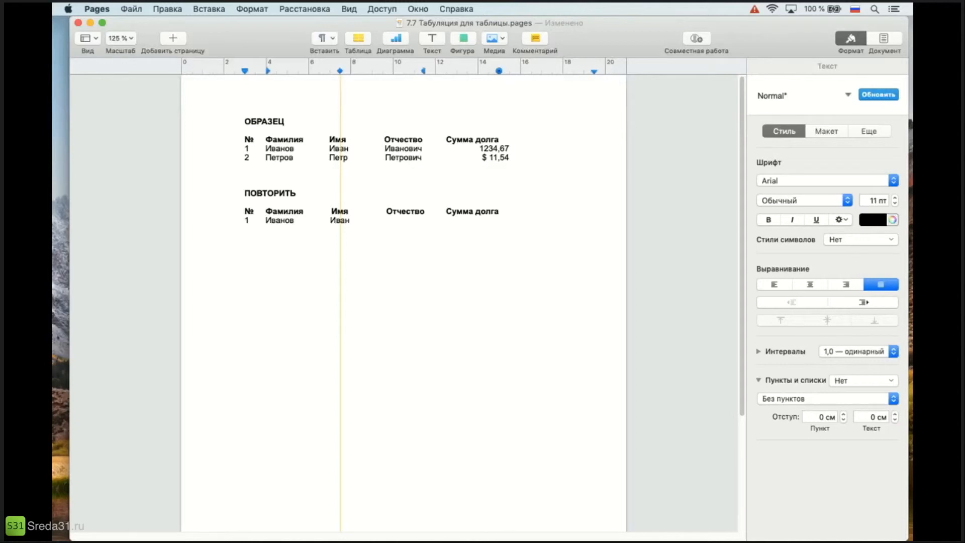
{"action": "left_click_drag", "start_coordinate": [340, 71], "coordinate": [341, 71]}
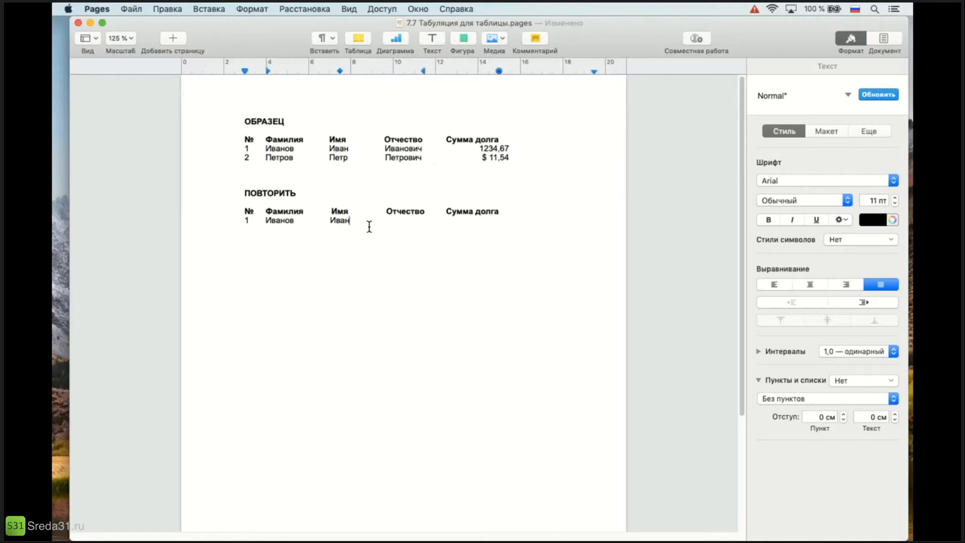
- Complete row 1 with the patronymic and the debt amount 1234,67 at their tab stops, and start a new row
{"action": "key", "text": "Tab"}
{"action": "type", "text": "Иванович"}
{"action": "key", "text": "Tab"}
{"action": "type", "text": "1234,"}
{"action": "type", "text": "67"}
{"action": "left_click_drag", "start_coordinate": [499, 69], "coordinate": [499, 70]}
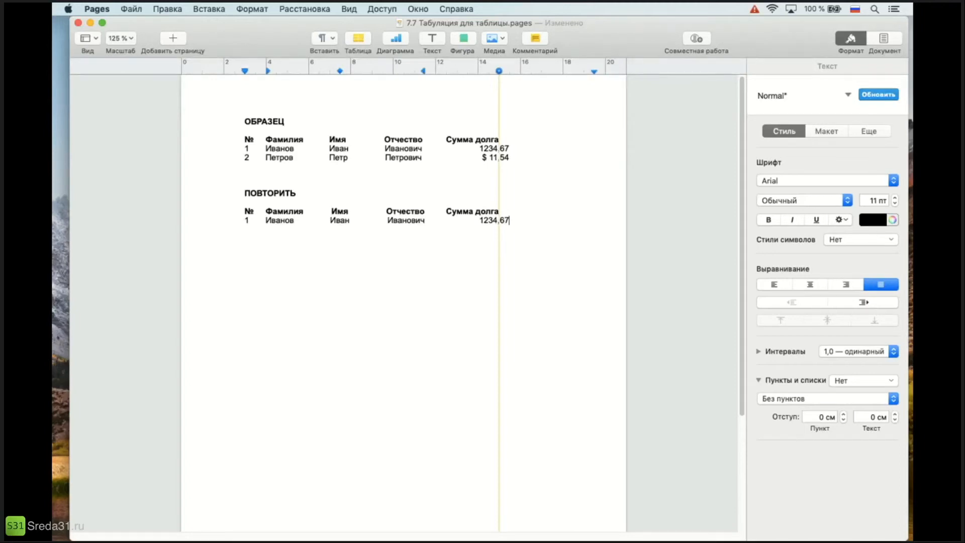
{"action": "left_click_drag", "start_coordinate": [499, 69], "coordinate": [500, 70]}
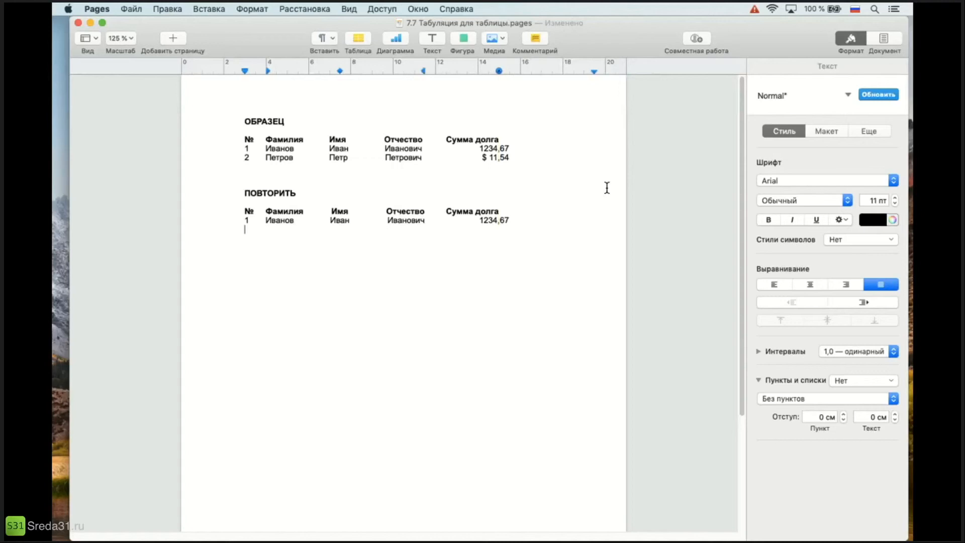
- Enter row number 2 with a surname, a longer first name and a patronymic at their tab stops
{"action": "type", "text": "2"}
{"action": "key", "text": "Tab"}
{"action": "type", "text": "Петров"}
{"action": "type", "text": "Николай"}
{"action": "left_click_drag", "start_coordinate": [339, 70], "coordinate": [340, 71]}
{"action": "key", "text": "Tab"}
{"action": "type", "text": "Петрович"}
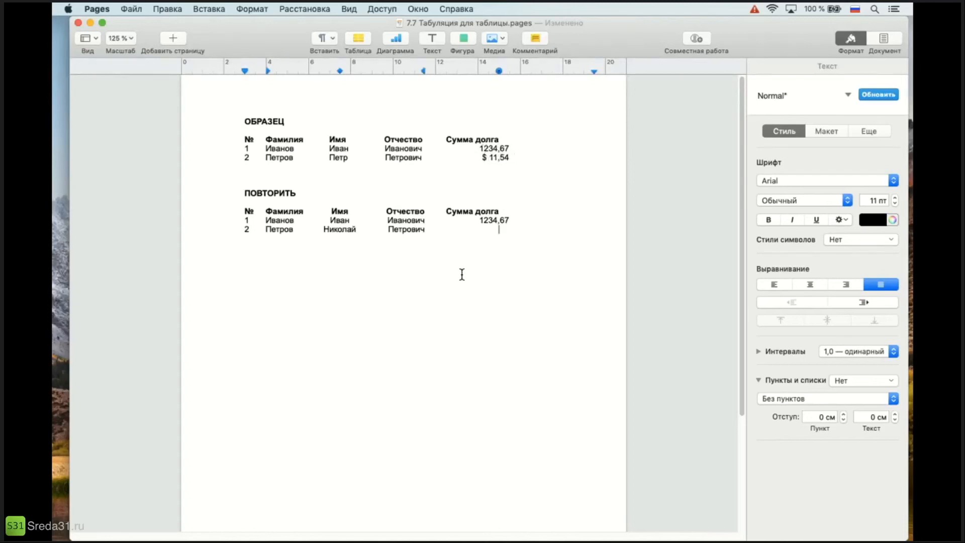
- Enter the debt amount "$ 1234567,677884" in row 2 at the decimal tab stop
{"action": "type", "text": "%"}
{"action": "key", "text": "BackSpace"}
{"action": "key", "text": "ctrl+space"}
{"action": "type", "text": "$ 1234567^"}
{"action": "key", "text": "BackSpace"}
{"action": "type", "text": ",677884"}
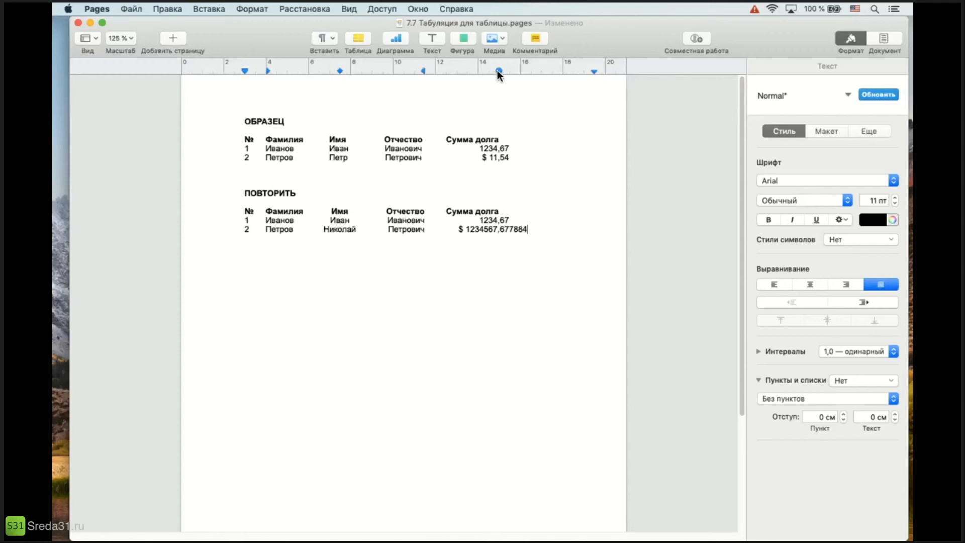
{"action": "left_click_drag", "start_coordinate": [499, 71], "coordinate": [499, 71]}
- Add a row numbered 3 followed by an empty paragraph, and remove all tab stops from that paragraph
{"action": "key", "text": "Return"}
{"action": "type", "text": "3"}
{"action": "key", "text": "Return"}
{"action": "left_click_drag", "start_coordinate": [341, 71], "coordinate": [347, 100]}
{"action": "left_click_drag", "start_coordinate": [423, 71], "coordinate": [425, 96]}
{"action": "left_click_drag", "start_coordinate": [500, 71], "coordinate": [502, 98]}
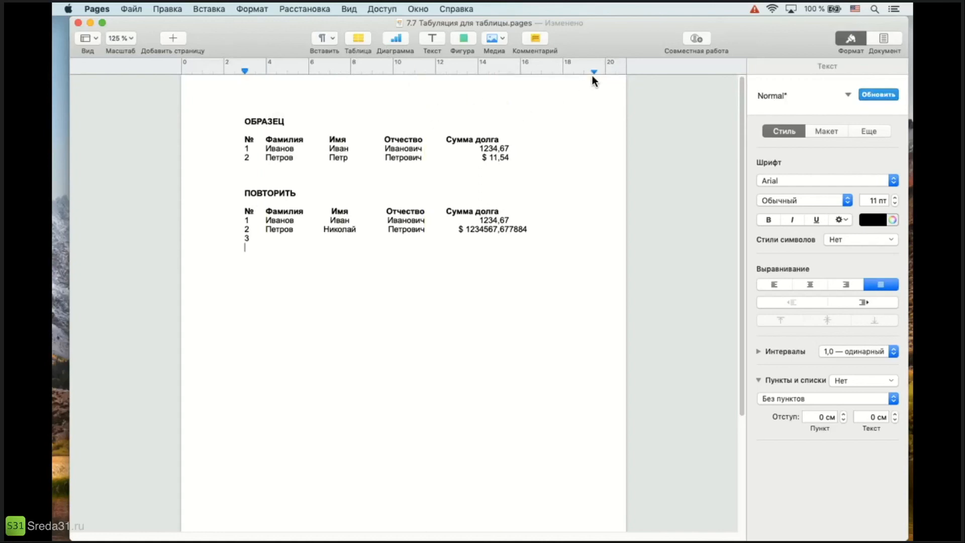